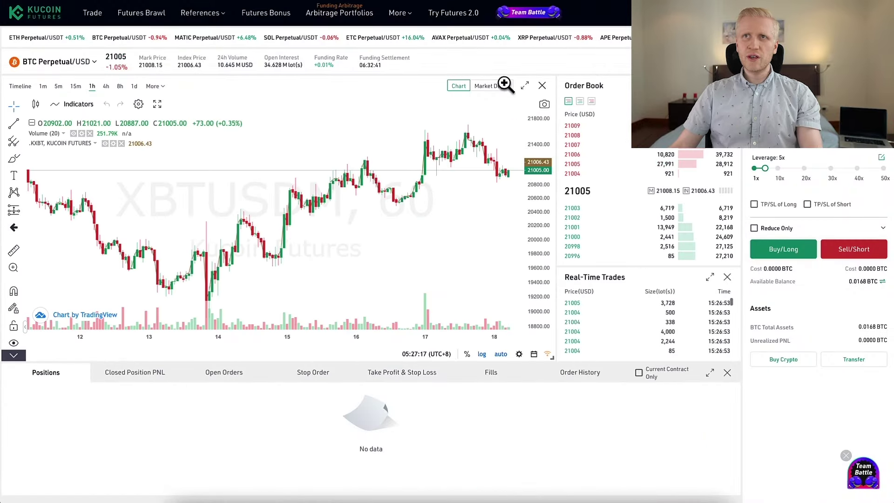
- Browse the USDT-M and COIN-M contract lists, then load BTC Perpetual/USDT
{"action": "left_click", "coordinate": [89, 62]}
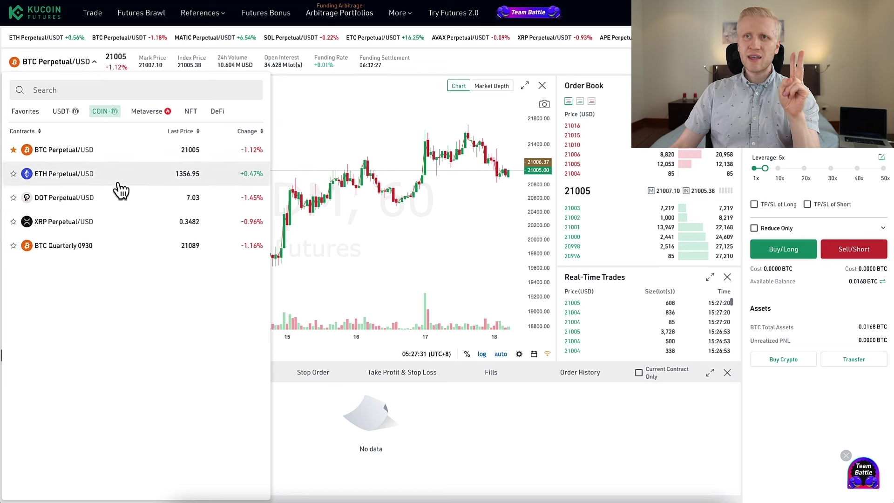
{"action": "left_click", "coordinate": [74, 117]}
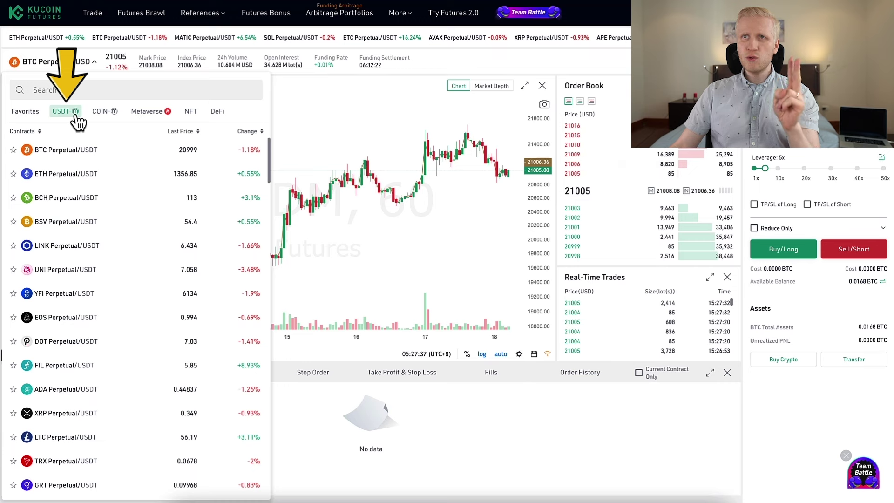
{"action": "left_click", "coordinate": [104, 114]}
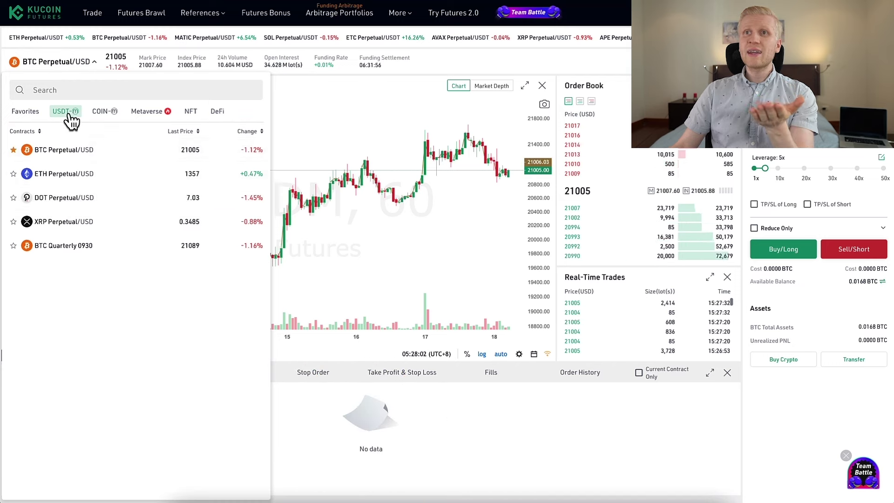
{"action": "left_click", "coordinate": [65, 111]}
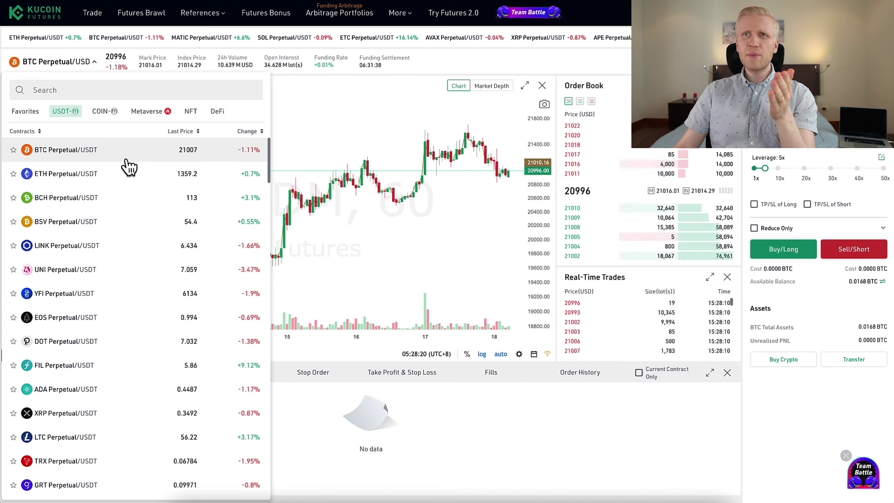
{"action": "left_click", "coordinate": [89, 154]}
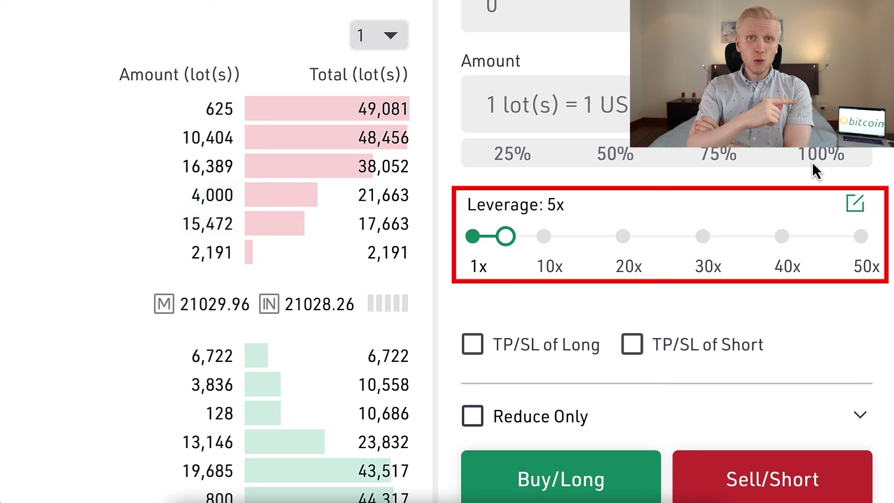
- Scroll down the BTC Perpetual/USD page to review the leverage slider and order form
{"action": "scroll", "coordinate": [780, 231], "scroll_direction": "down", "scroll_amount": 2}
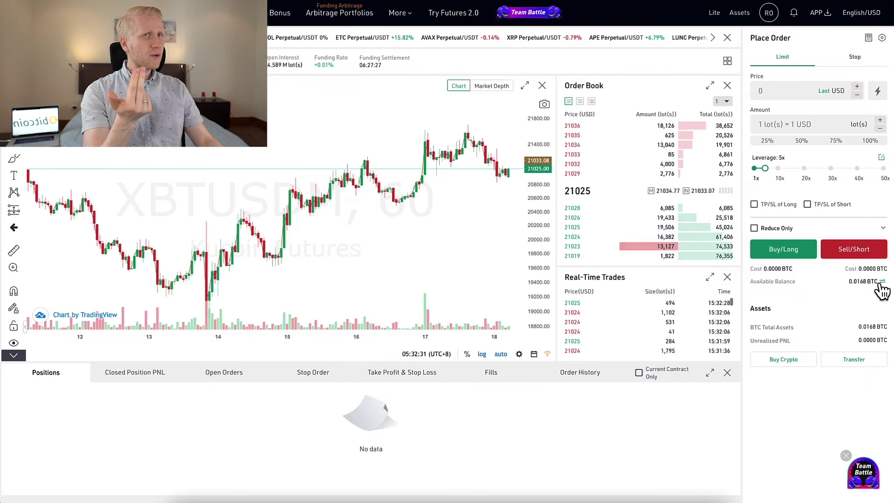
- Transfer 0.05 BTC from the Main Account to the Futures Account
{"action": "left_click", "coordinate": [881, 282]}
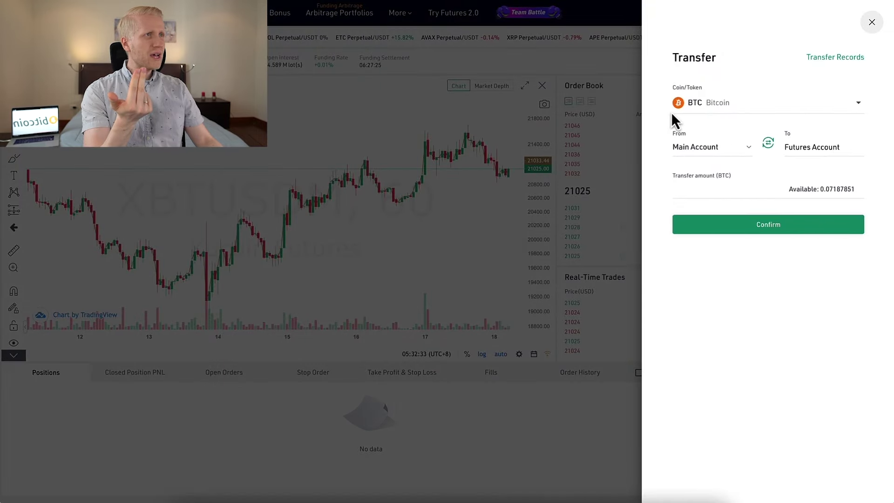
{"action": "left_click", "coordinate": [721, 112]}
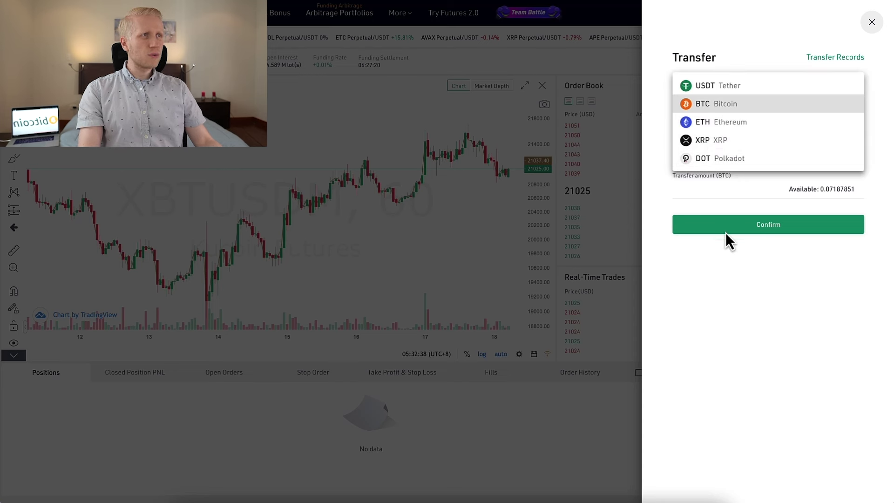
{"action": "left_click", "coordinate": [711, 104]}
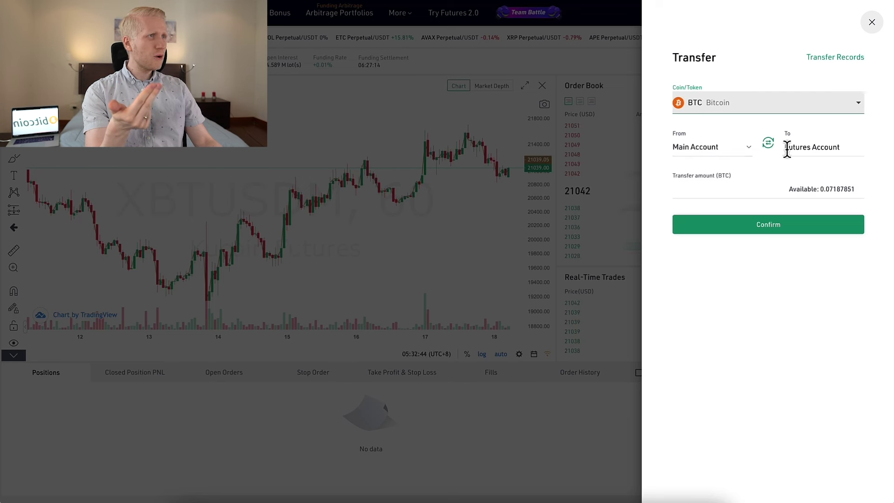
{"action": "left_click", "coordinate": [756, 186]}
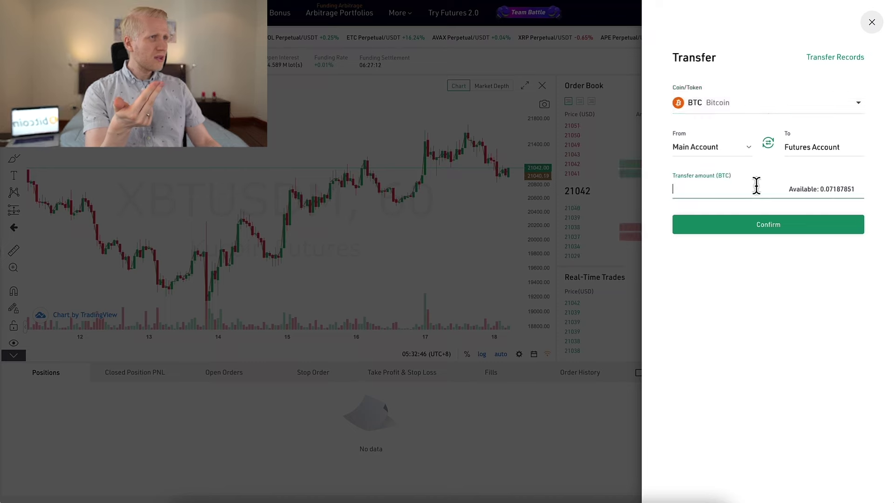
{"action": "type", "text": "0.0"}
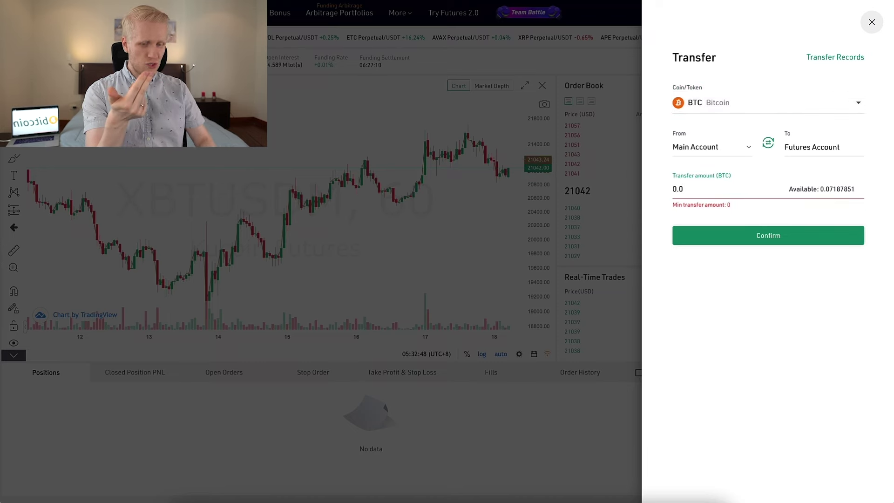
{"action": "type", "text": "5"}
{"action": "left_click", "coordinate": [744, 226]}
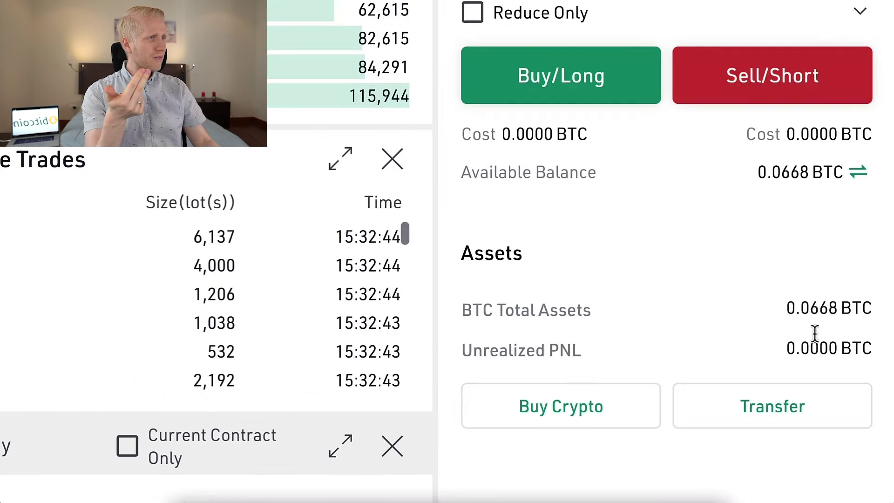
{"action": "left_click_drag", "start_coordinate": [787, 347], "coordinate": [864, 345]}
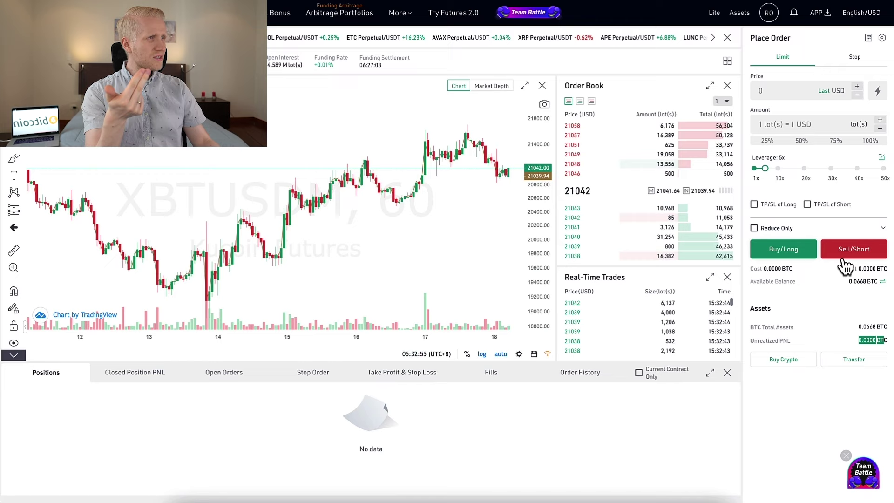
{"action": "left_click", "coordinate": [843, 301]}
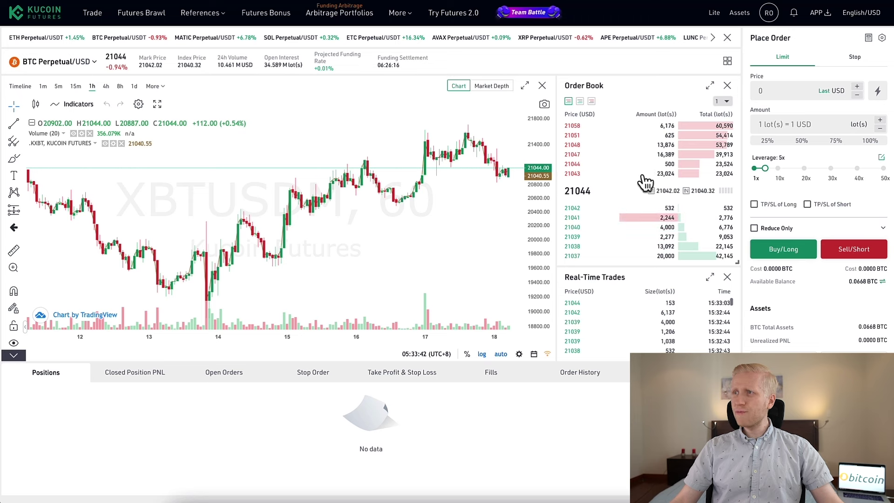
- Scroll the Real-Time Trades list down and back up to review recent prices
{"action": "scroll", "coordinate": [667, 334], "scroll_direction": "down", "scroll_amount": 5}
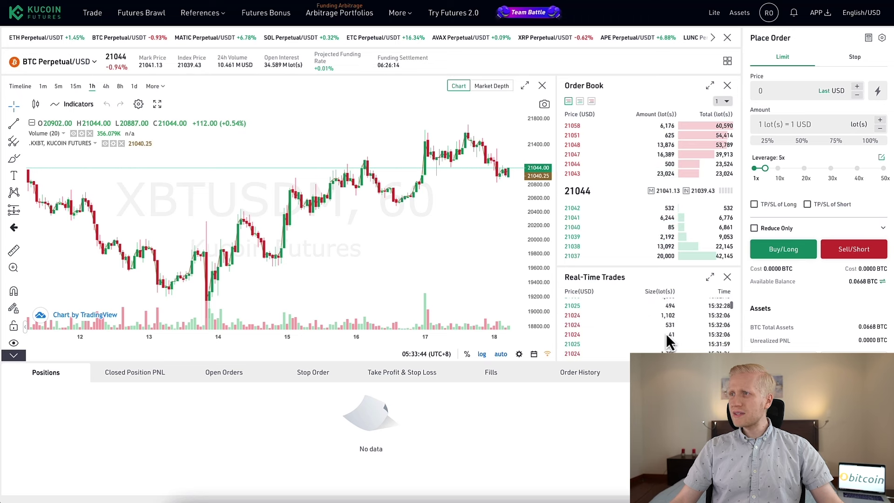
{"action": "scroll", "coordinate": [669, 339], "scroll_direction": "up", "scroll_amount": 5}
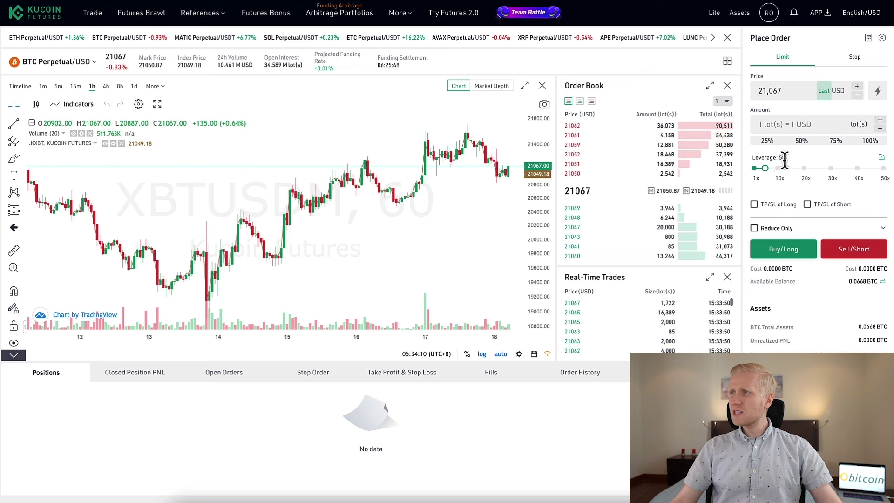
- Push the leverage slider to the 50x maximum, then bring it back to 2x
{"action": "left_click_drag", "start_coordinate": [762, 158], "coordinate": [782, 157]}
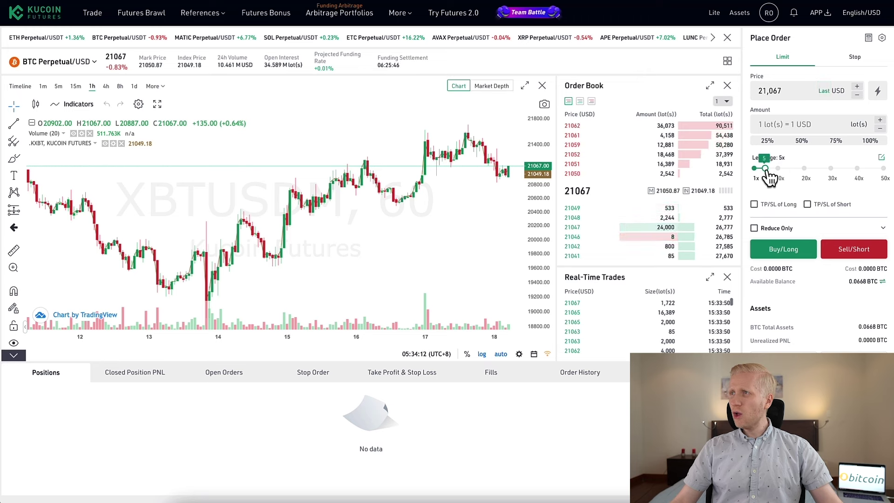
{"action": "left_click", "coordinate": [884, 170]}
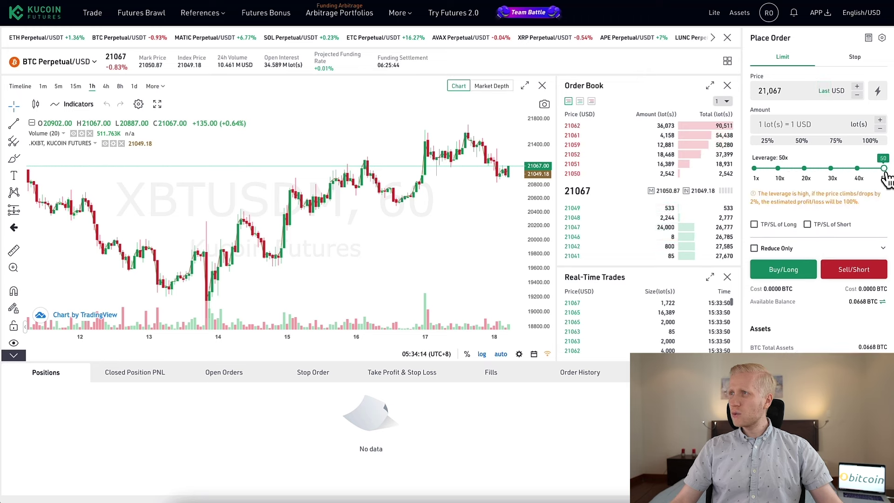
{"action": "left_click_drag", "start_coordinate": [881, 180], "coordinate": [761, 180]}
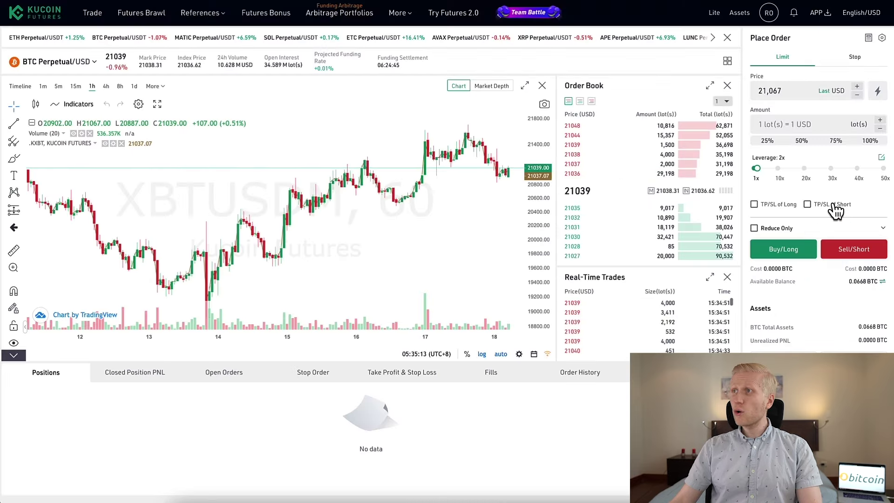
- Size the order at 25% of the balance, 702 lots, and adjust the leverage slider
{"action": "left_click", "coordinate": [768, 141]}
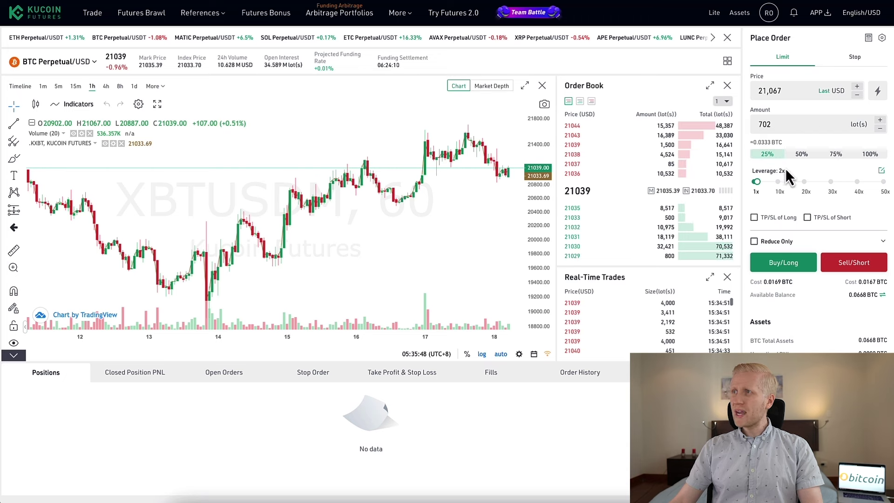
{"action": "mouse_move", "coordinate": [758, 183]}
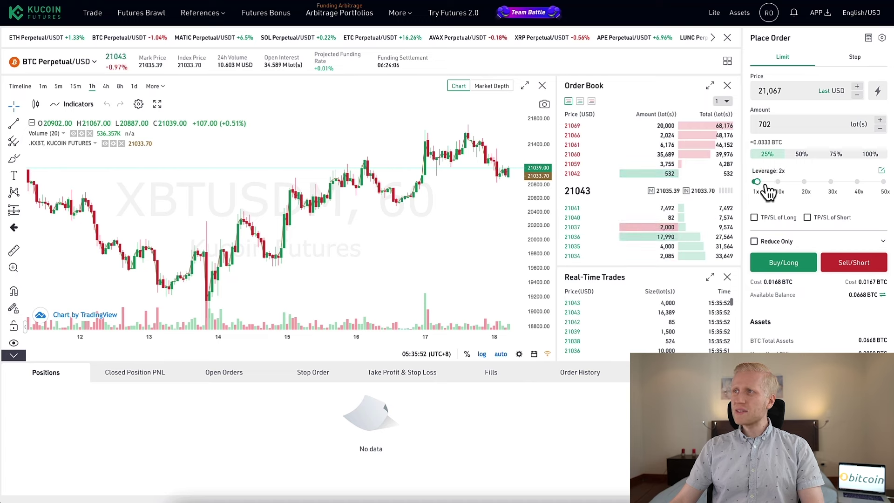
{"action": "left_click_drag", "start_coordinate": [756, 182], "coordinate": [779, 184]}
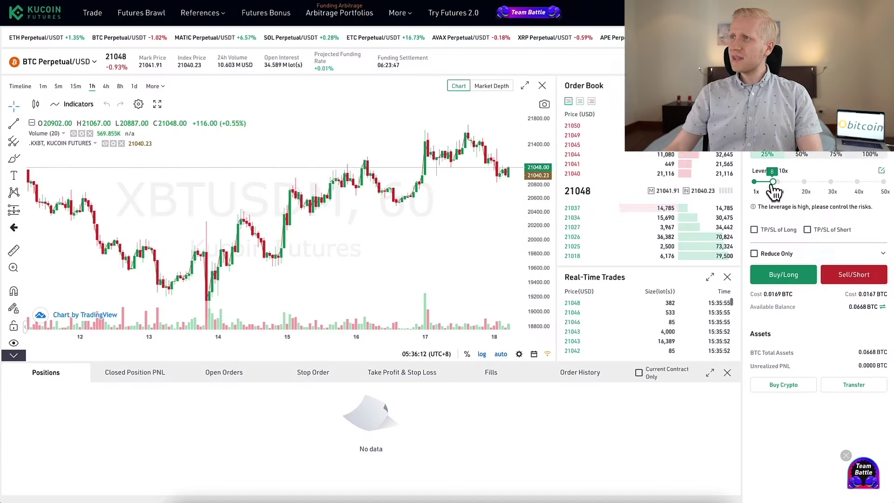
{"action": "left_click_drag", "start_coordinate": [770, 193], "coordinate": [757, 194]}
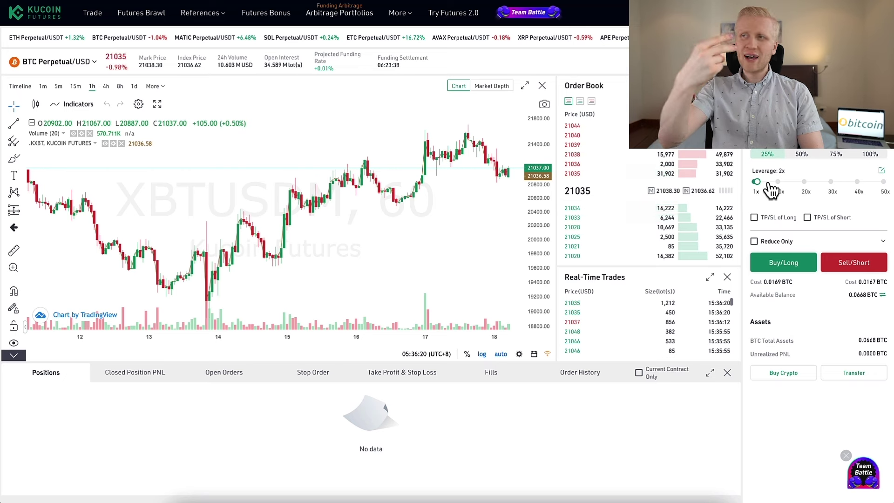
{"action": "mouse_move", "coordinate": [775, 281]}
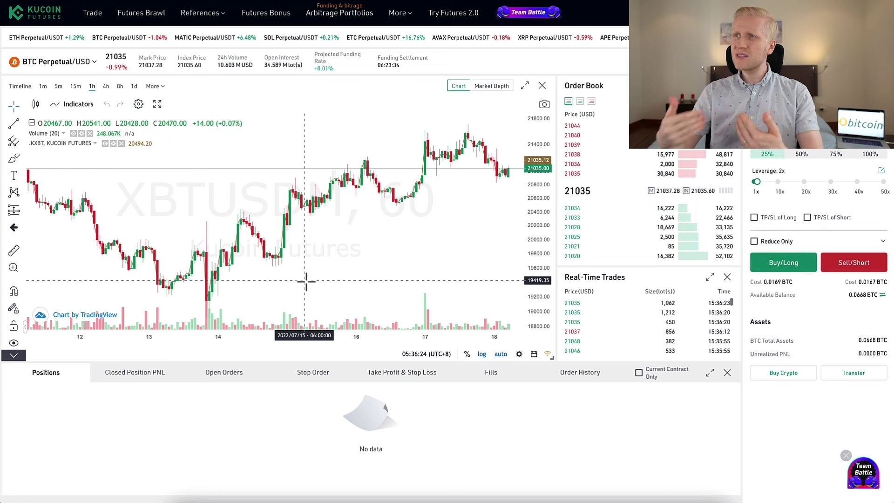
- Place a Buy/Long order for 702 lots of BTC Perpetual/USD at 2x leverage
{"action": "triple_click", "coordinate": [768, 171]}
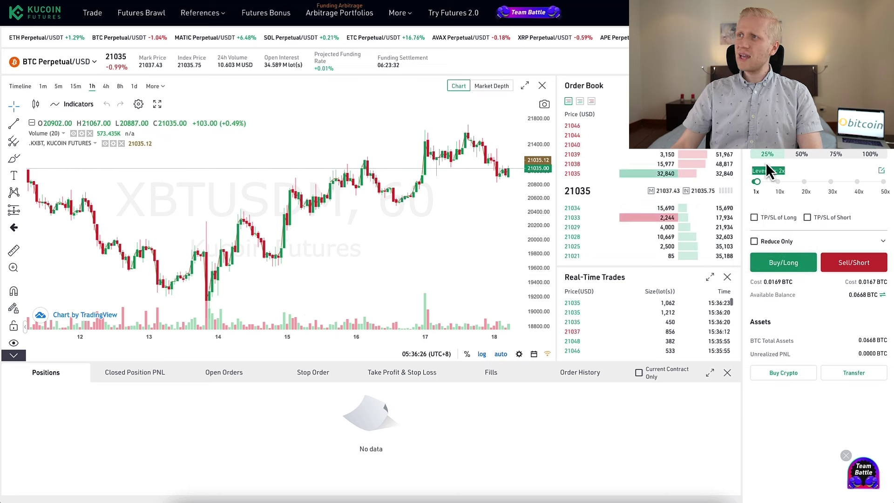
{"action": "left_click", "coordinate": [821, 432]}
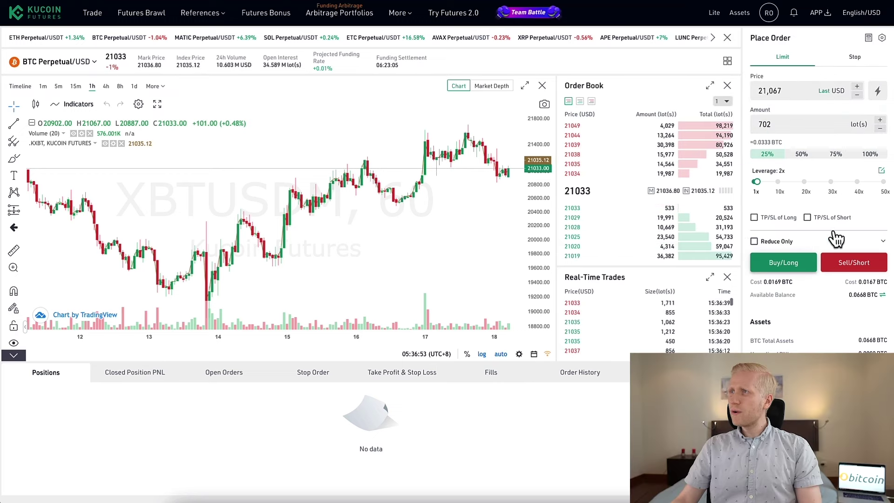
{"action": "left_click", "coordinate": [792, 270]}
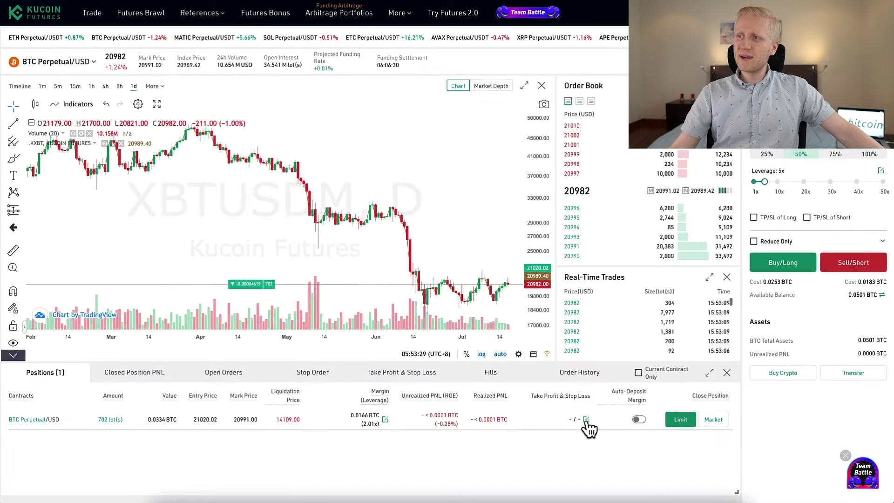
{"action": "left_click", "coordinate": [547, 251]}
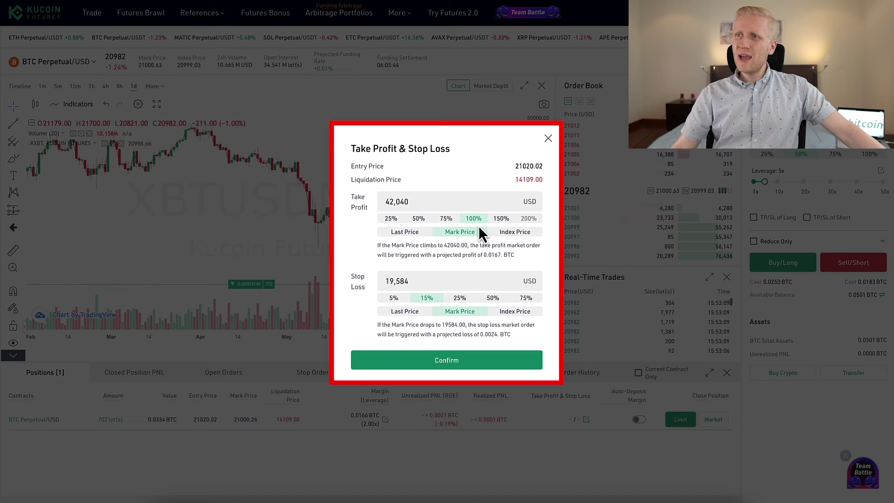
{"action": "triple_click", "coordinate": [351, 280]}
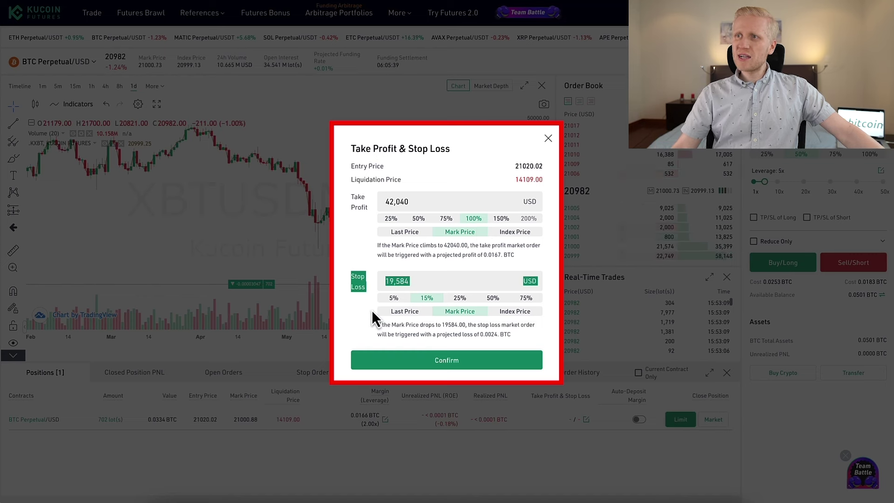
{"action": "left_click", "coordinate": [354, 309]}
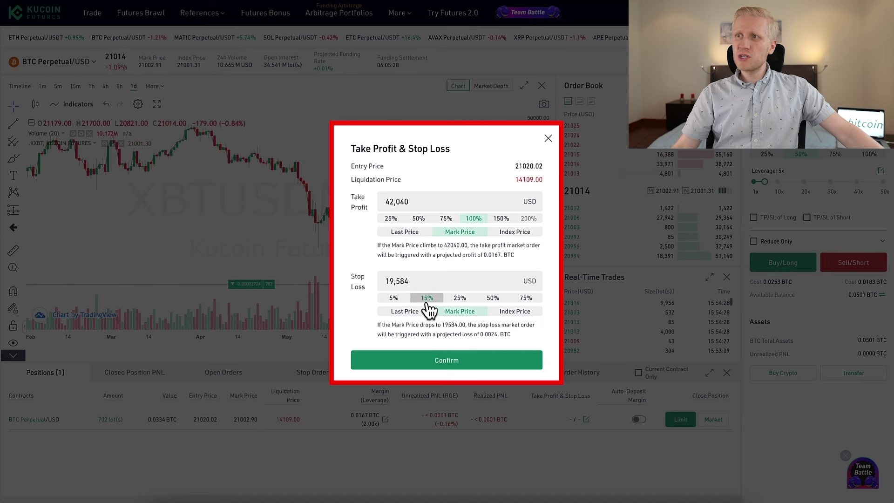
{"action": "triple_click", "coordinate": [411, 285]}
{"action": "key", "text": "BackSpace"}
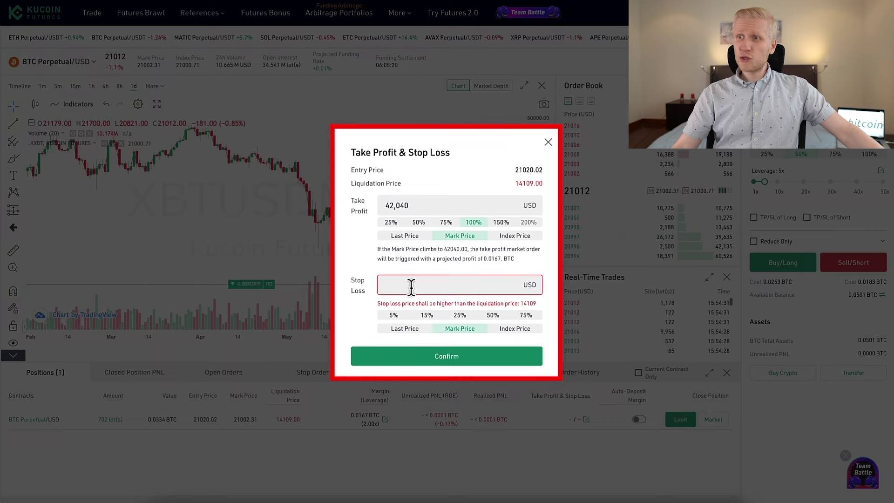
{"action": "left_click", "coordinate": [548, 142]}
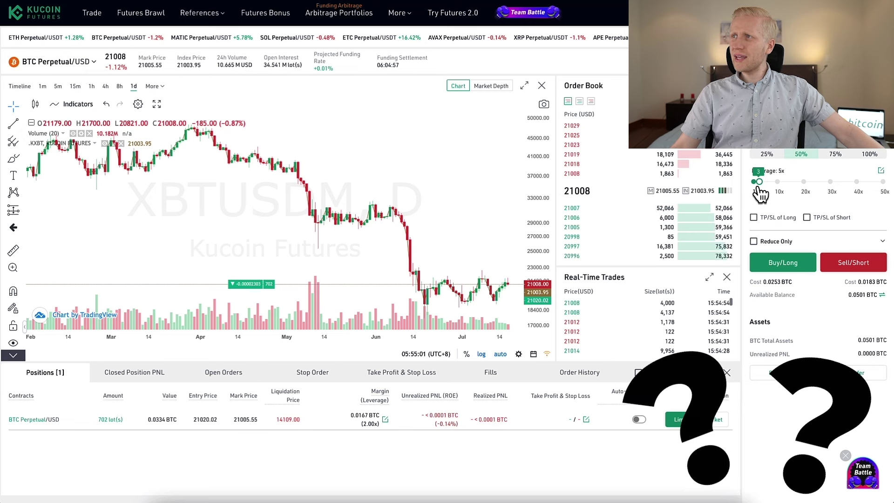
- Return the order leverage to 2x and highlight the 14,109.00 liquidation price
{"action": "left_click_drag", "start_coordinate": [759, 195], "coordinate": [744, 196]}
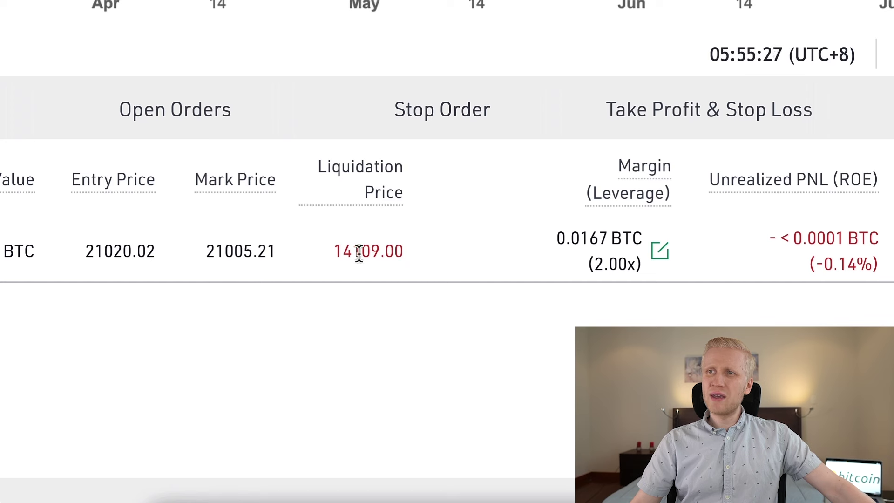
{"action": "left_click_drag", "start_coordinate": [337, 252], "coordinate": [451, 257]}
{"action": "left_click", "coordinate": [392, 248]}
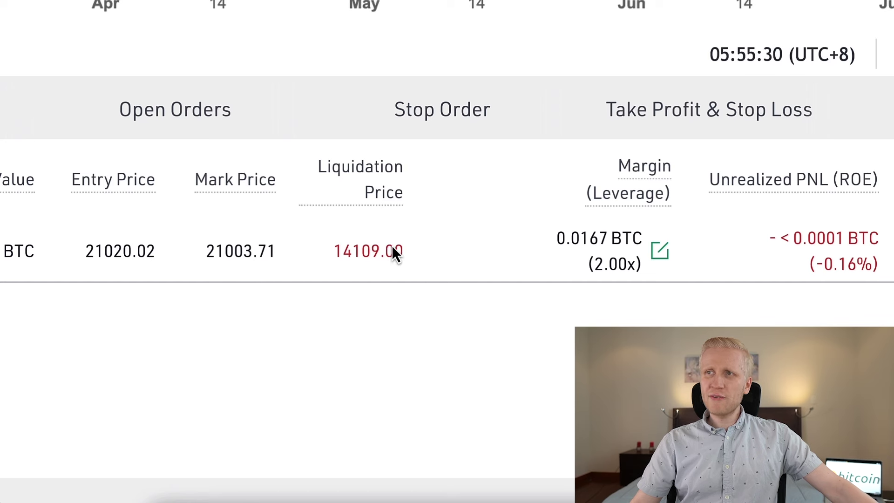
{"action": "left_click", "coordinate": [434, 255]}
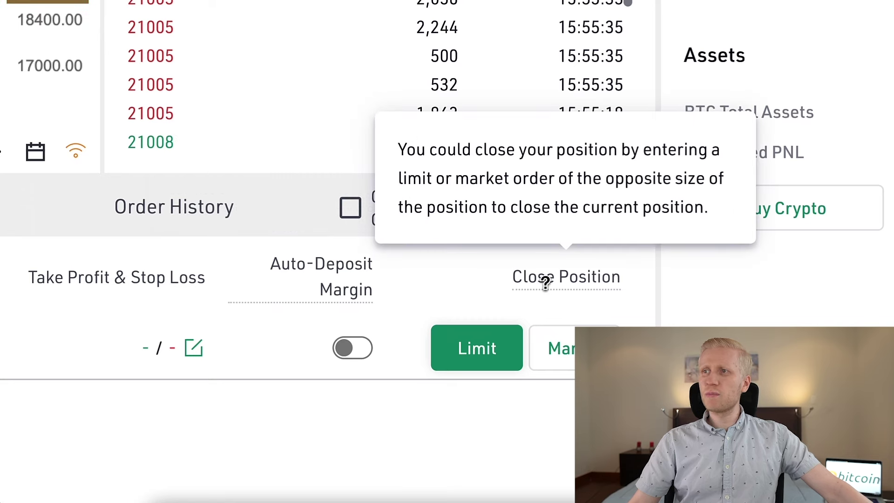
- Bring up the market close dialog and dismiss it without closing anything
{"action": "left_click", "coordinate": [555, 359]}
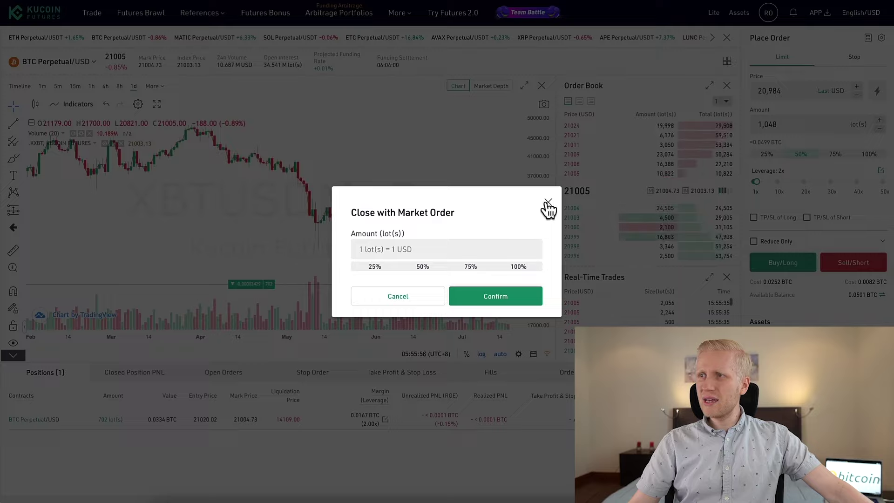
{"action": "left_click", "coordinate": [548, 203]}
{"action": "mouse_move", "coordinate": [634, 398]}
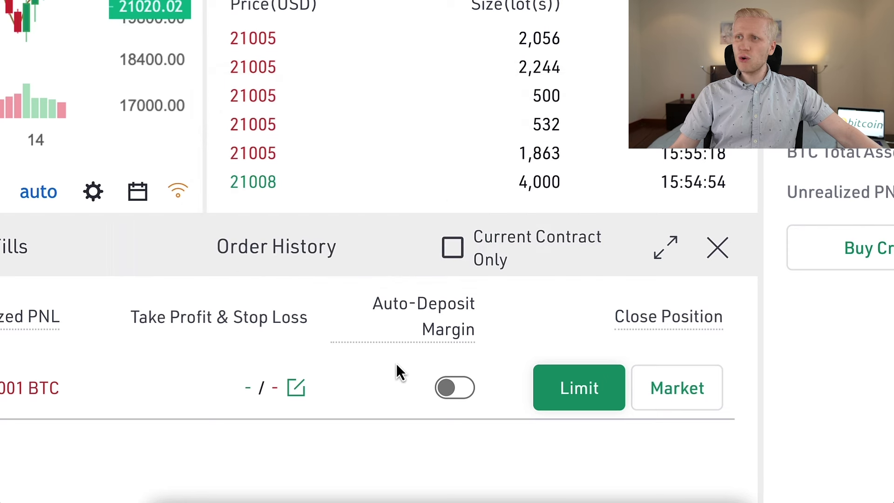
- Switch on auto-deposit margin for the 702-lot position and confirm the prompt
{"action": "left_click", "coordinate": [455, 388]}
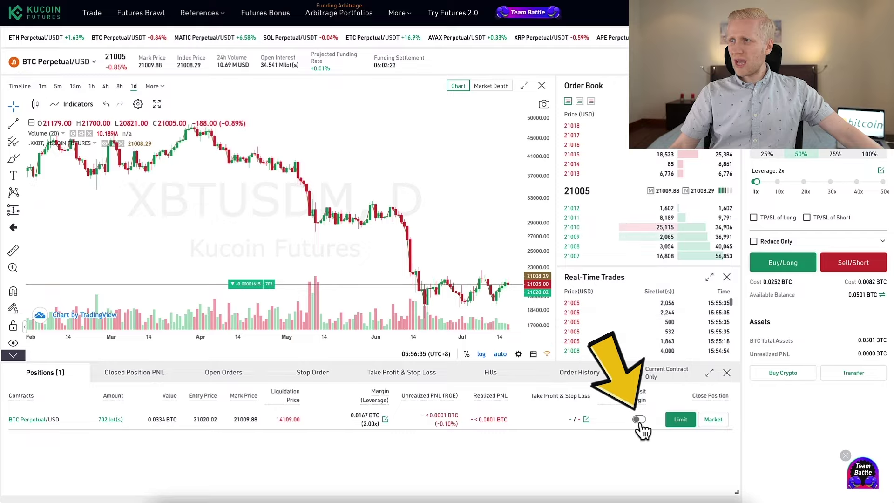
{"action": "left_click", "coordinate": [639, 420]}
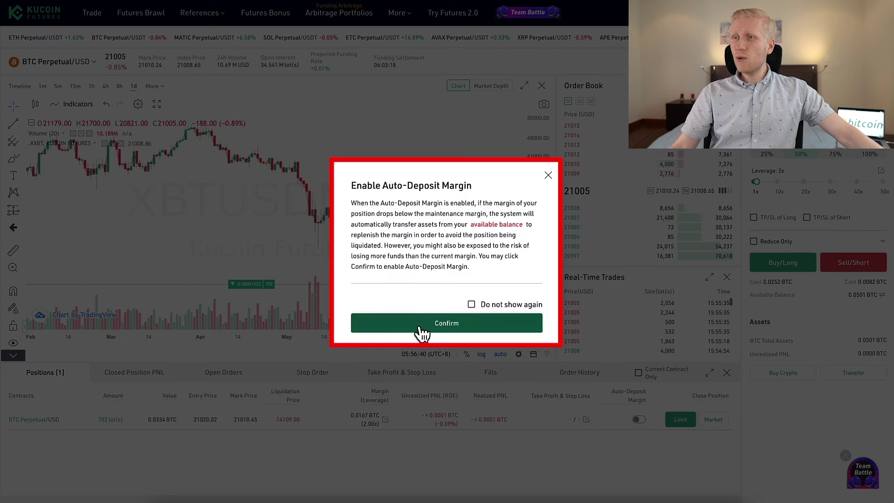
{"action": "left_click", "coordinate": [420, 326]}
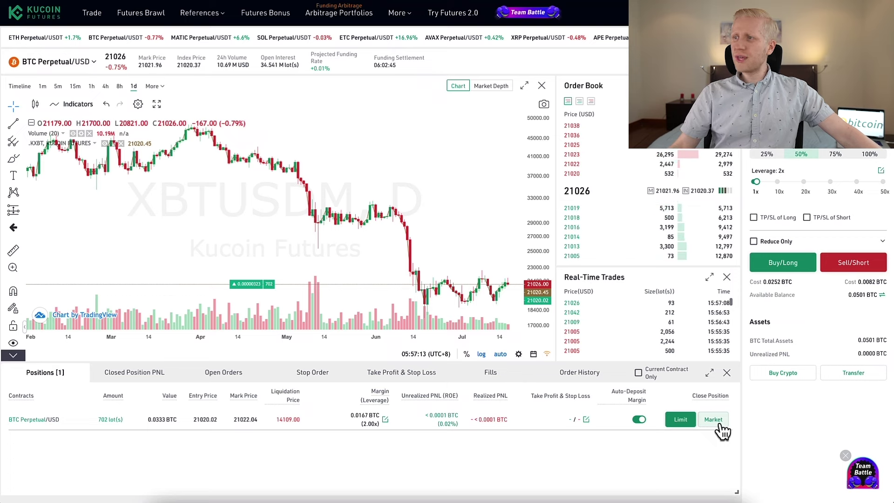
- Close 25% of the position, 175 lots, with a market order
{"action": "left_click", "coordinate": [720, 423]}
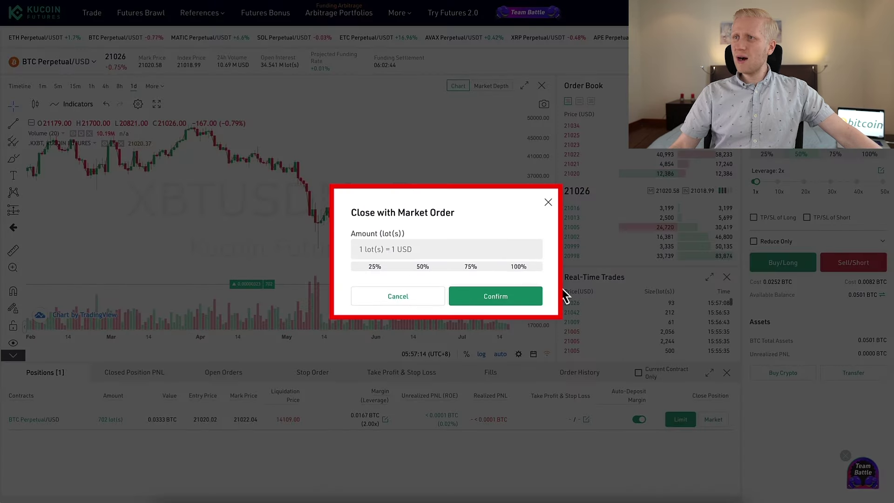
{"action": "left_click", "coordinate": [517, 269]}
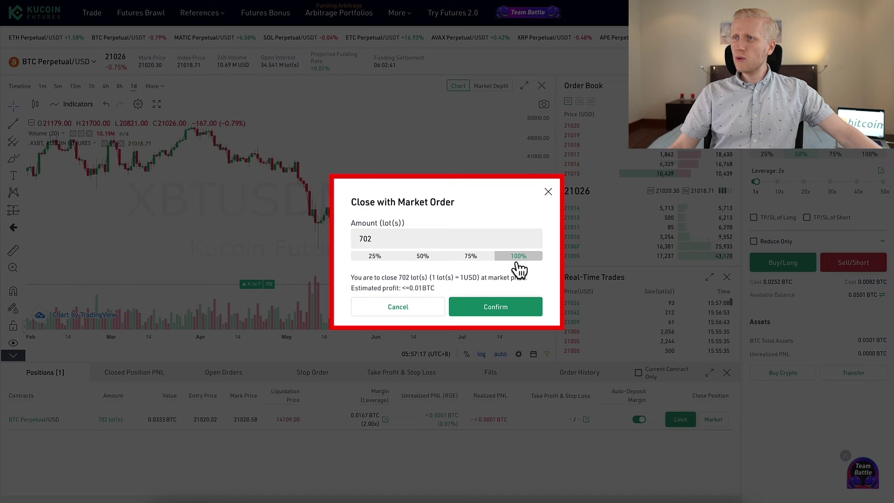
{"action": "left_click", "coordinate": [378, 259]}
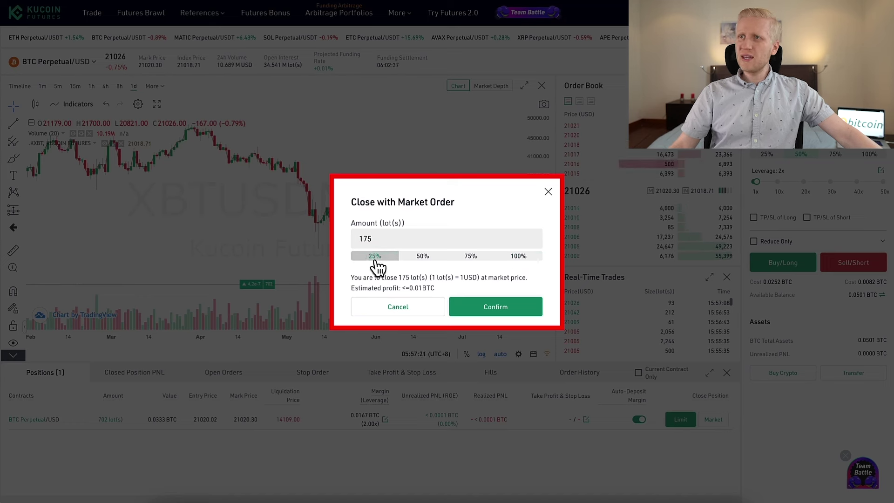
{"action": "left_click", "coordinate": [497, 313]}
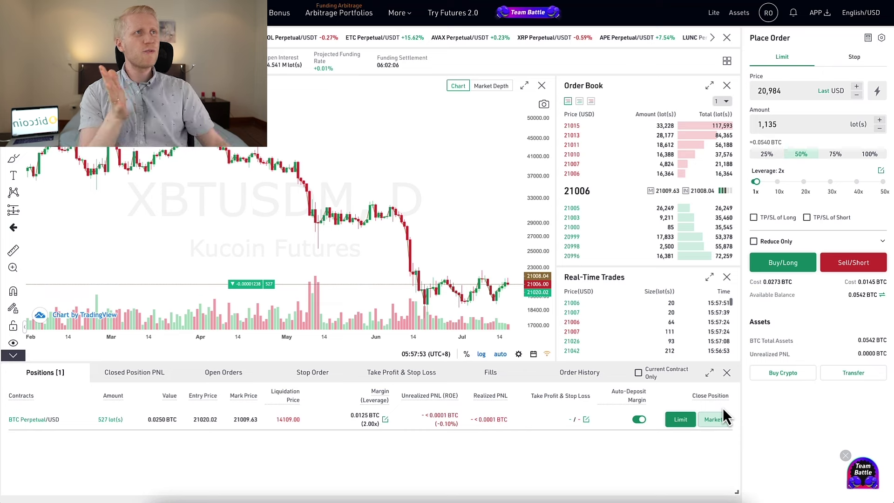
- Set up a transfer of the full 0.05429625 BTC from Futures Account to Main Account
{"action": "left_click", "coordinate": [881, 296]}
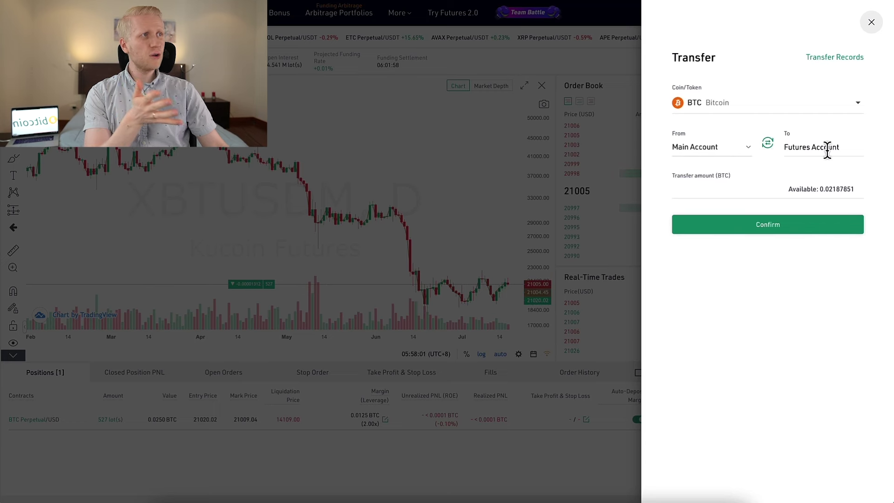
{"action": "left_click", "coordinate": [769, 148]}
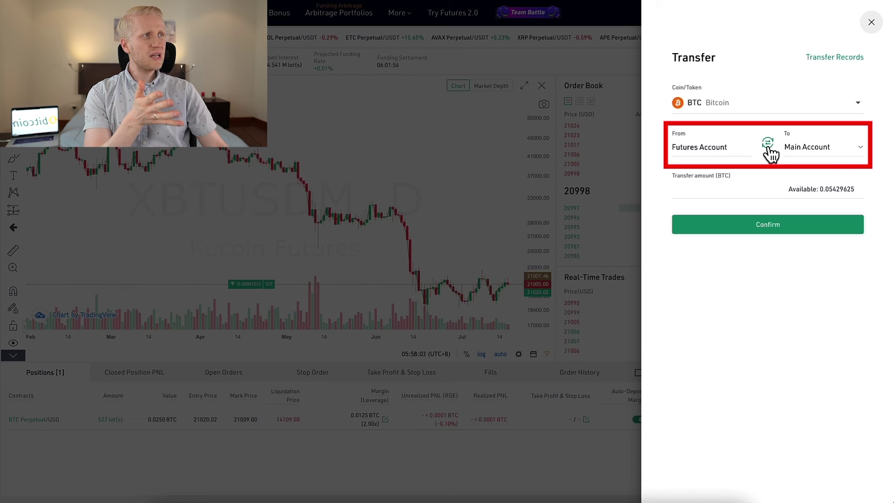
{"action": "left_click", "coordinate": [820, 191]}
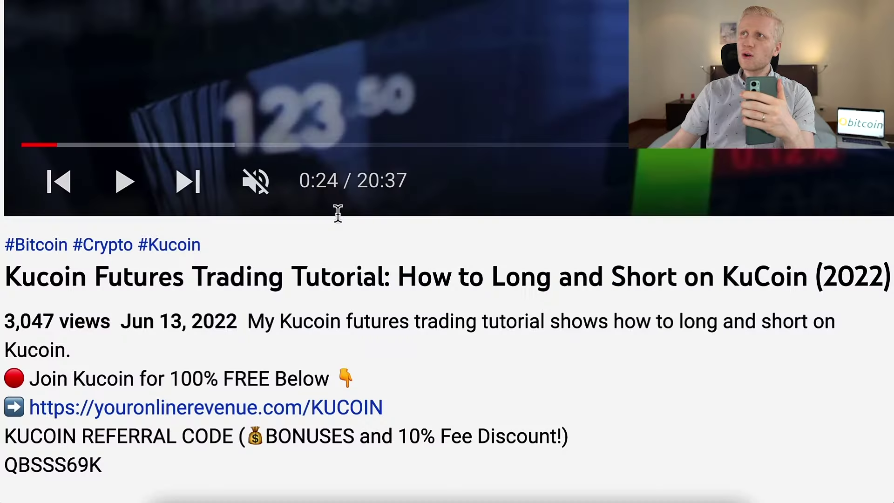
- Highlight 'Futures Trading Tutorial' in the YouTube video title
{"action": "left_click_drag", "start_coordinate": [87, 277], "coordinate": [378, 303]}
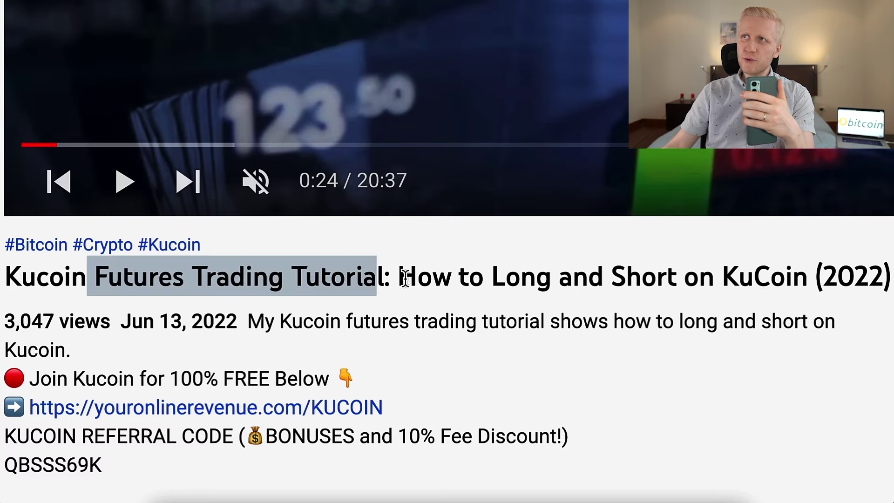